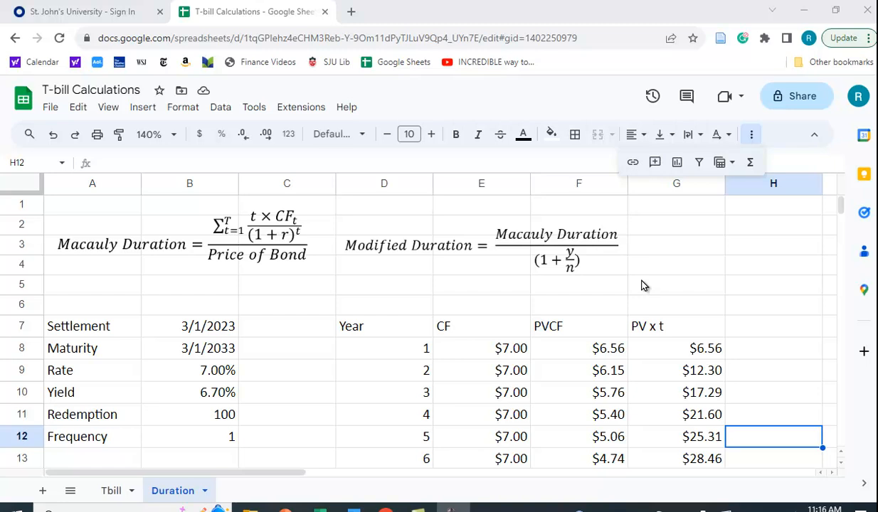
# - Examine the formulas behind the year 1 cash flow and the year 1 and 2 present values in the bond table
pyautogui.scroll(-1, 640, 283)
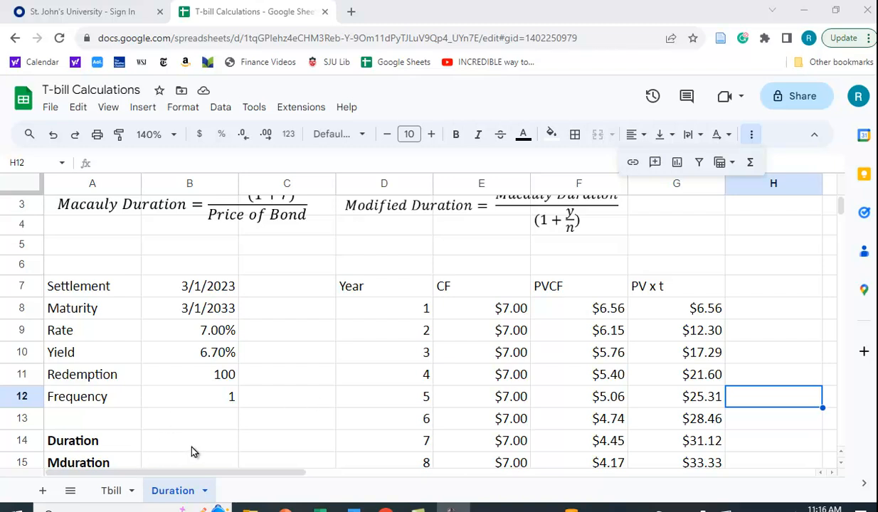
pyautogui.click(500, 311)
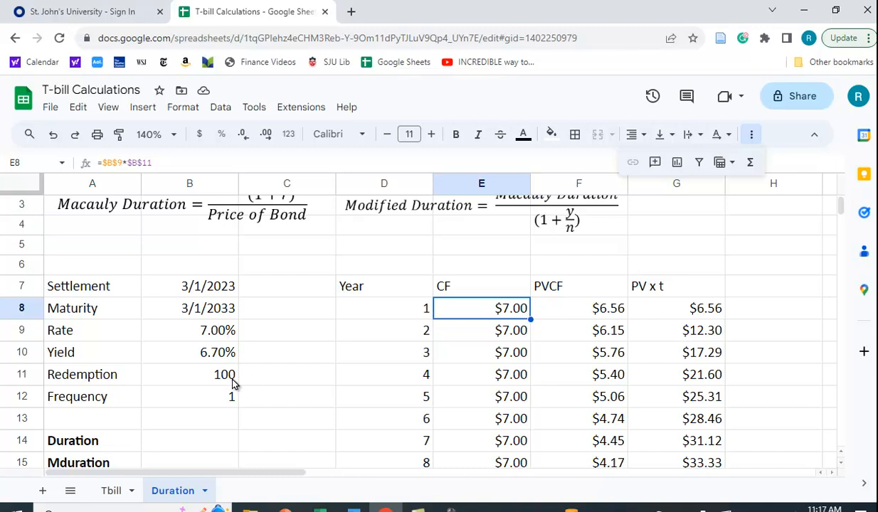
pyautogui.scroll(-2, 520, 320)
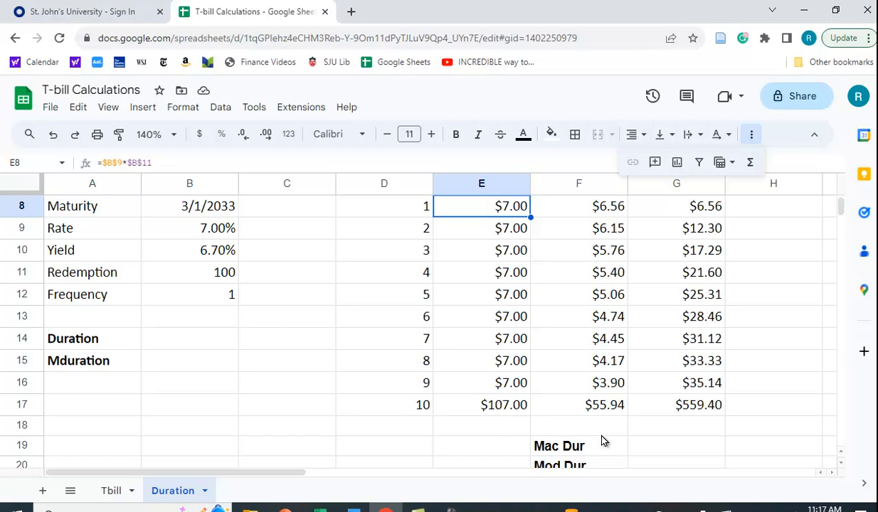
pyautogui.scroll(1, 601, 441)
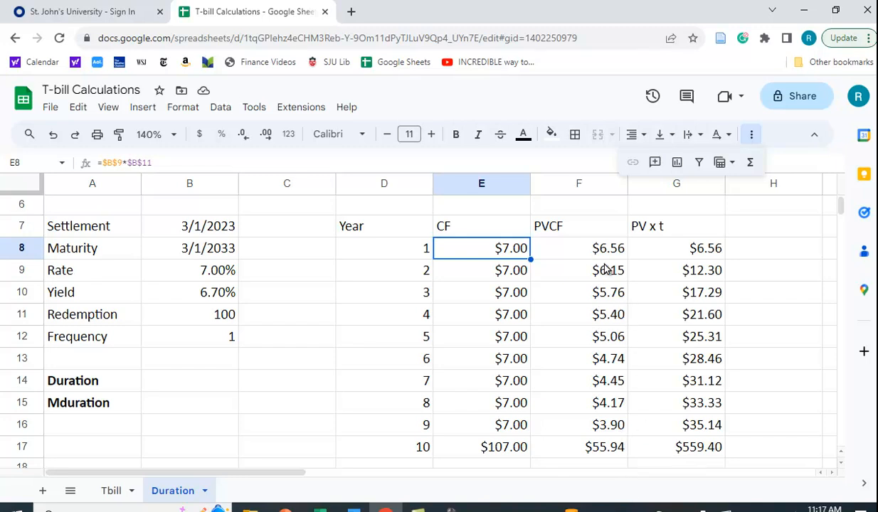
pyautogui.click(578, 242)
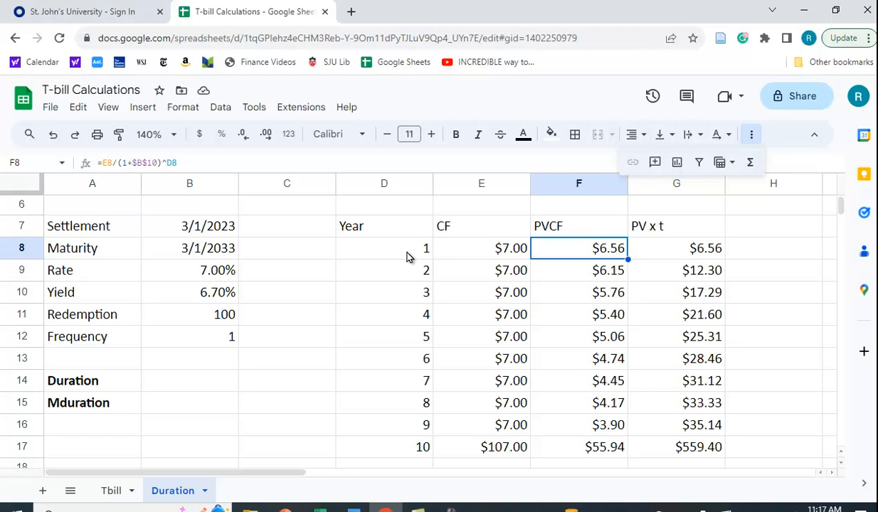
pyautogui.click(591, 276)
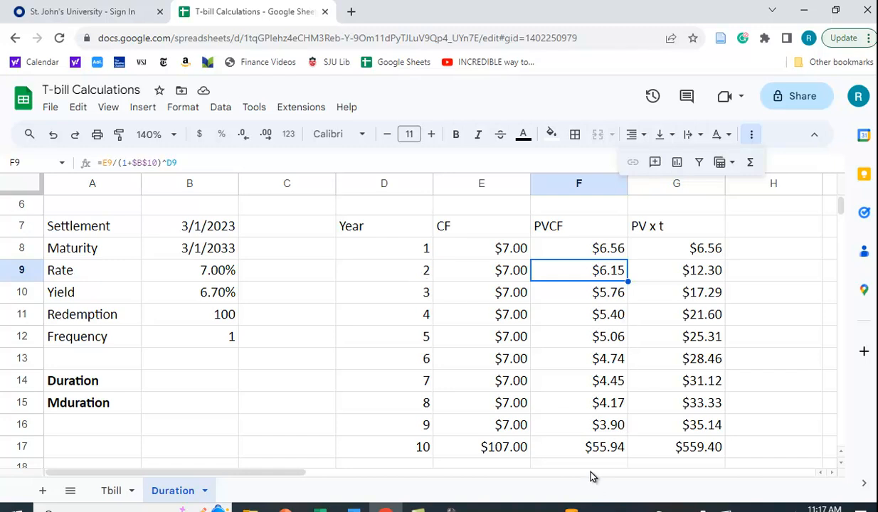
pyautogui.scroll(-1, 617, 442)
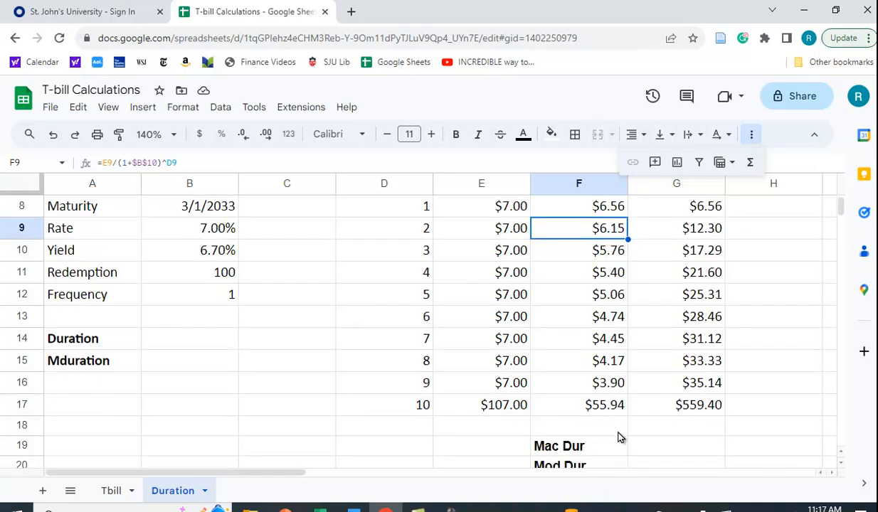
# - Total the PVCF column in F18 with the SUM function over F8:F17
pyautogui.click(609, 429)
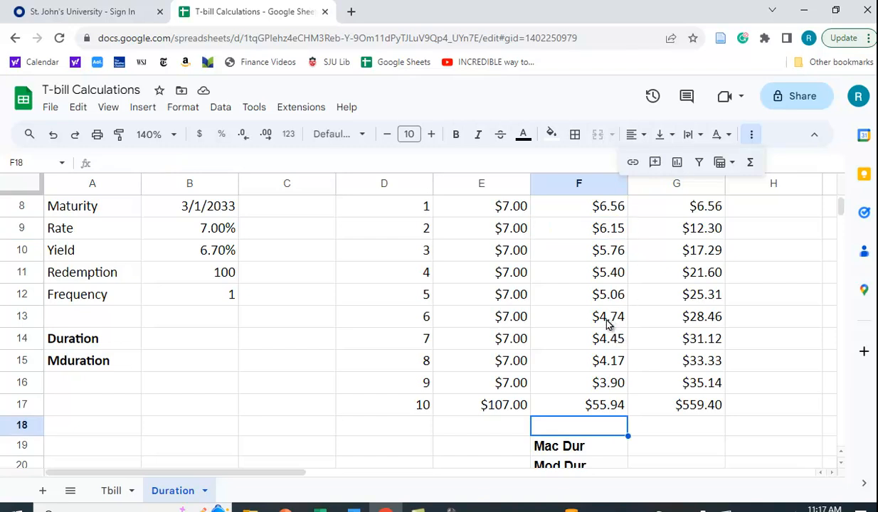
pyautogui.click(751, 134)
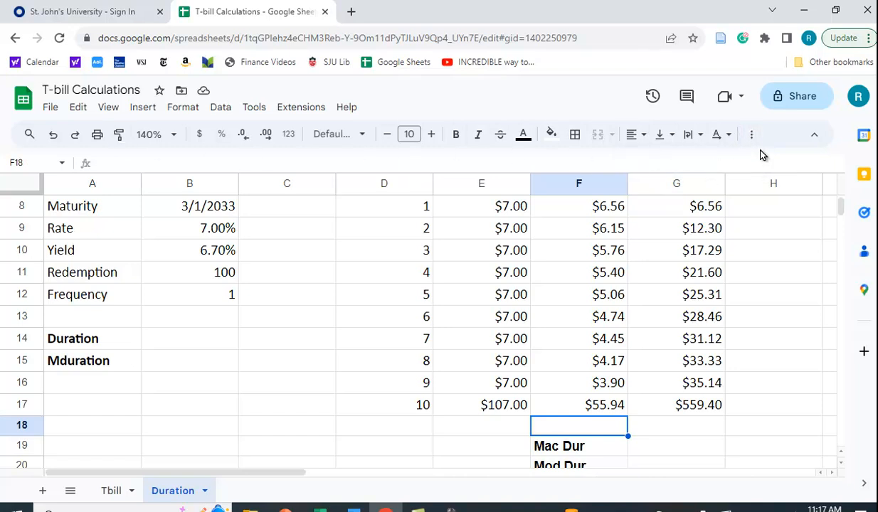
pyautogui.click(751, 138)
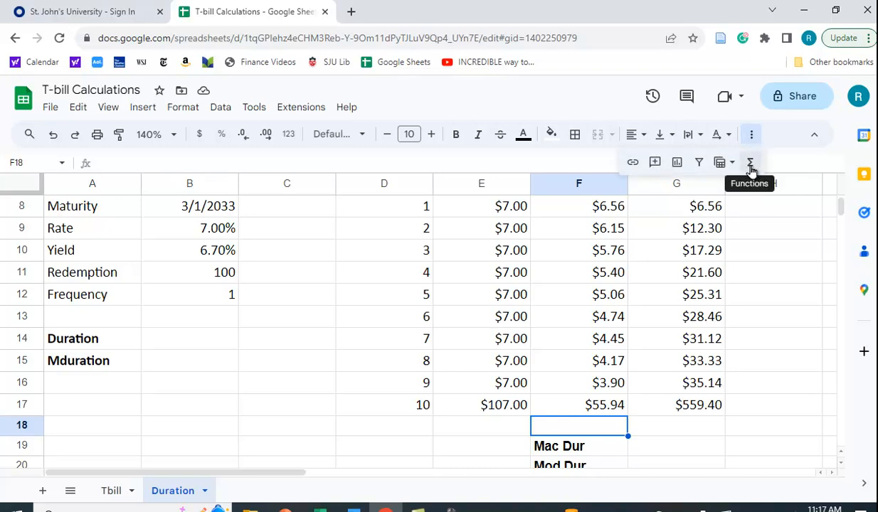
pyautogui.click(751, 166)
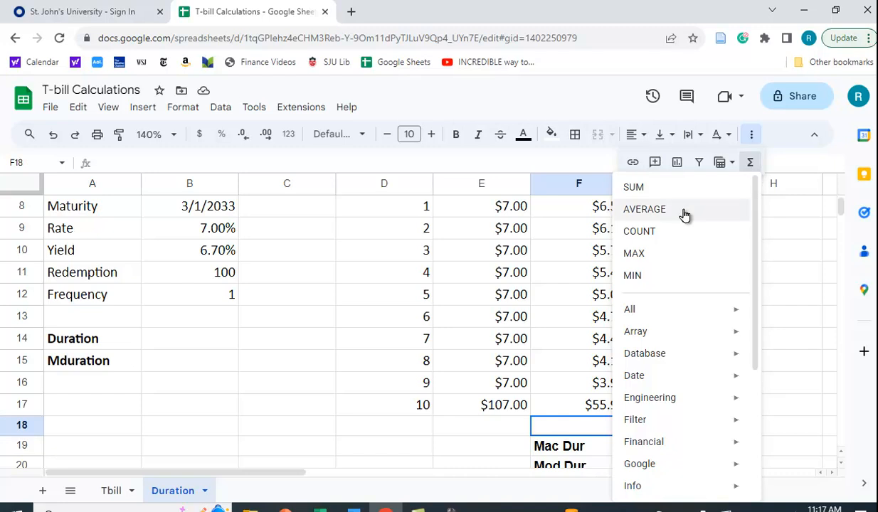
pyautogui.click(645, 188)
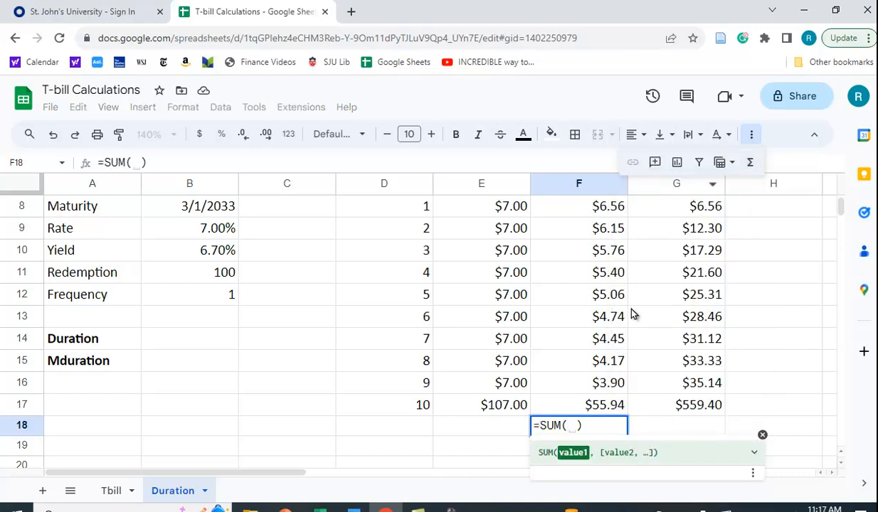
pyautogui.scroll(1, 634, 313)
pyautogui.moveTo(597, 250); pyautogui.dragTo(600, 452)
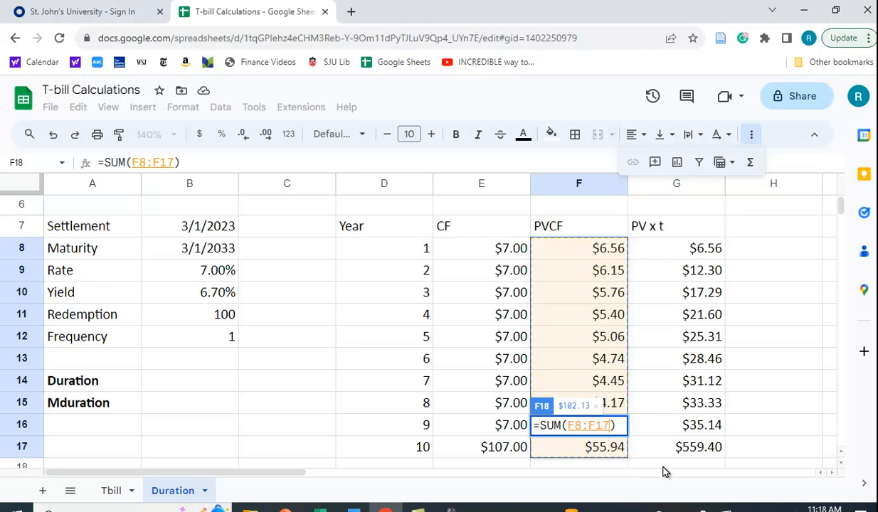
pyautogui.press('Return')
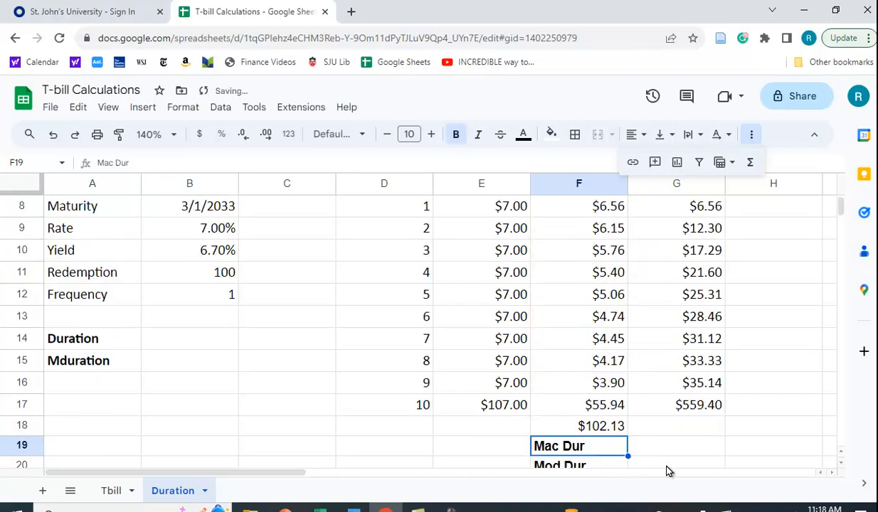
pyautogui.scroll(3, 655, 464)
pyautogui.scroll(-4, 637, 457)
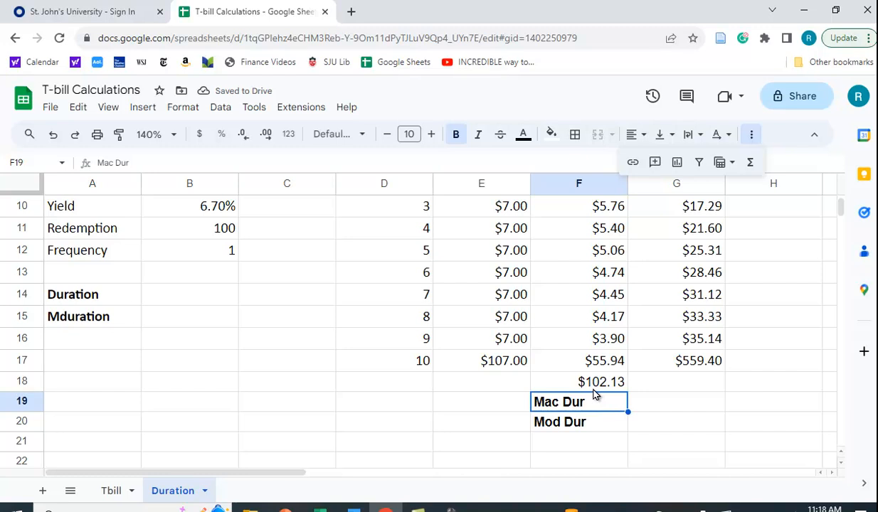
pyautogui.click(575, 381)
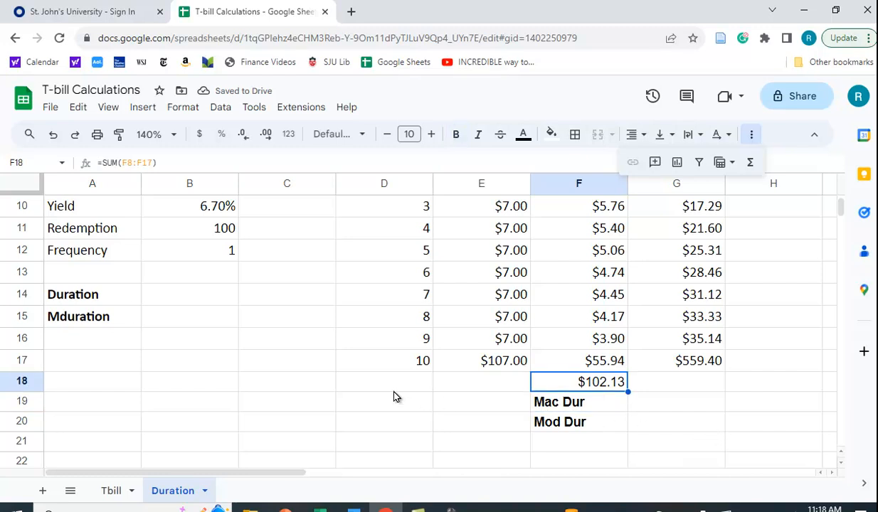
# - Total the PV x t column in G18 with the SUM function over G8:G17, without accepting the suggested autofill
pyautogui.scroll(1, 341, 385)
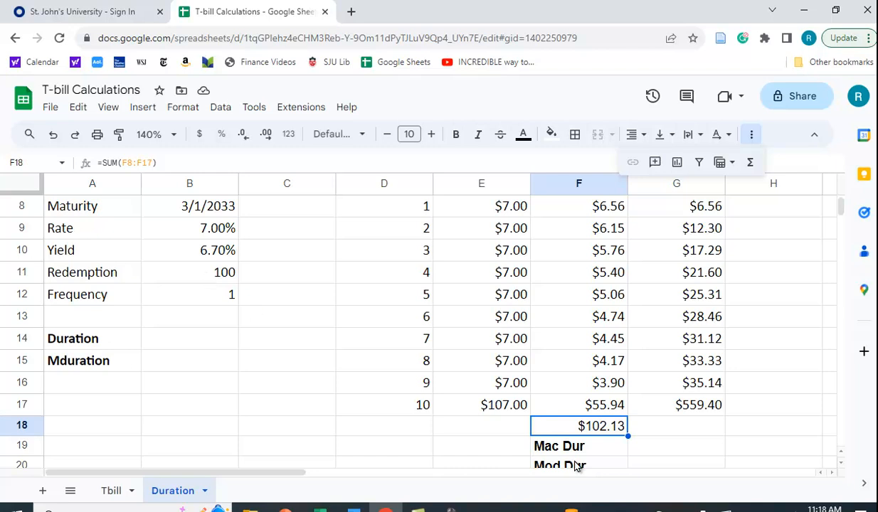
pyautogui.scroll(1, 719, 427)
pyautogui.scroll(-1, 726, 402)
pyautogui.click(693, 428)
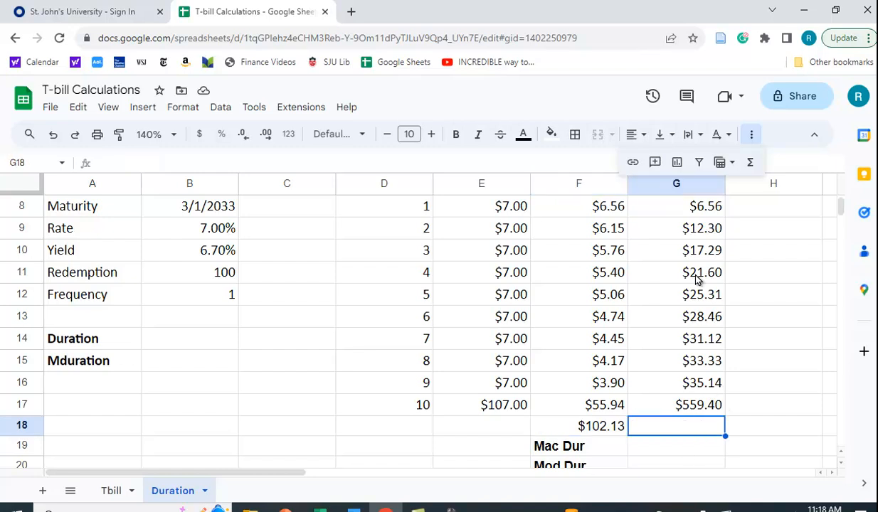
pyautogui.click(753, 166)
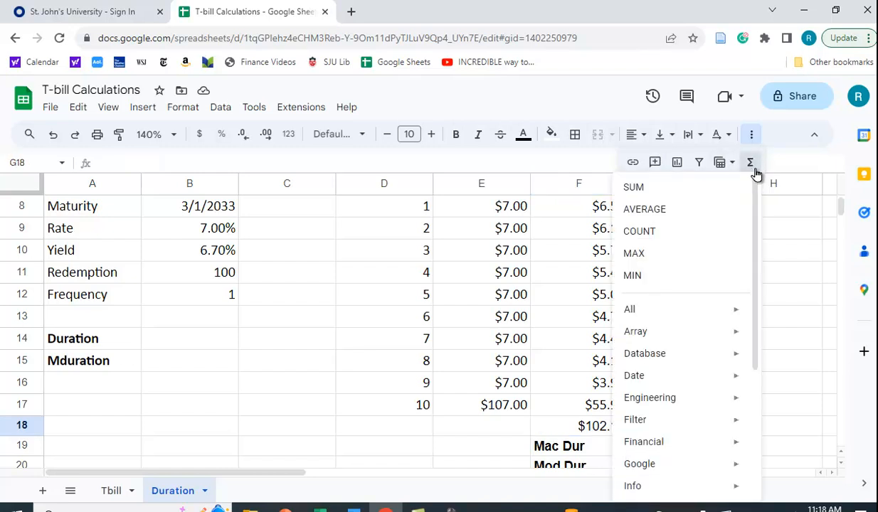
pyautogui.click(655, 192)
pyautogui.scroll(1, 761, 273)
pyautogui.moveTo(702, 246); pyautogui.dragTo(692, 456)
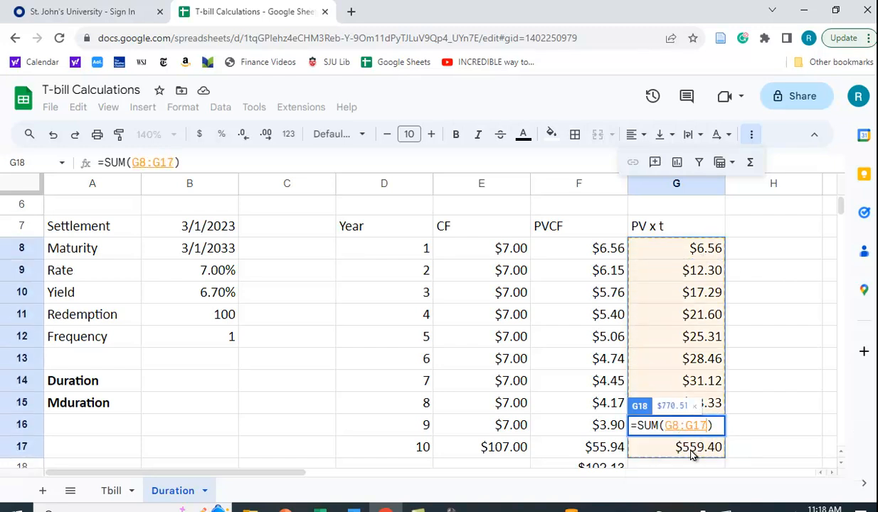
pyautogui.press('Return')
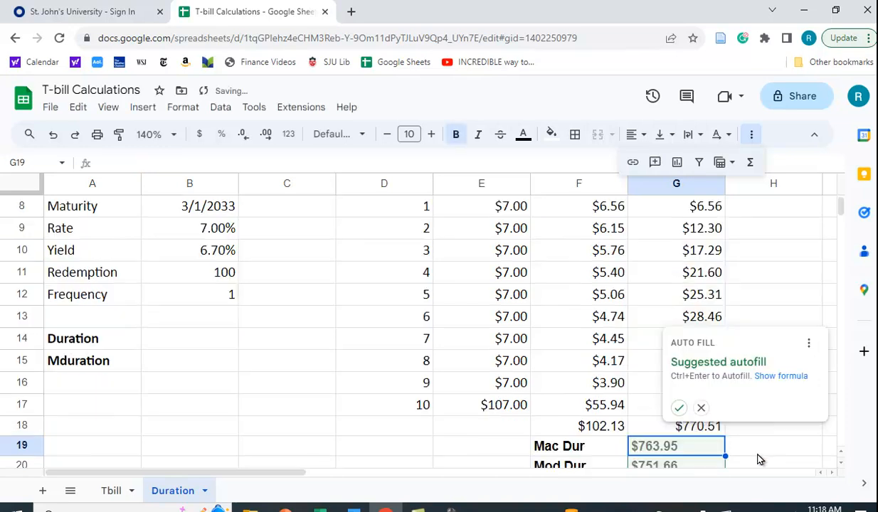
pyautogui.click(789, 272)
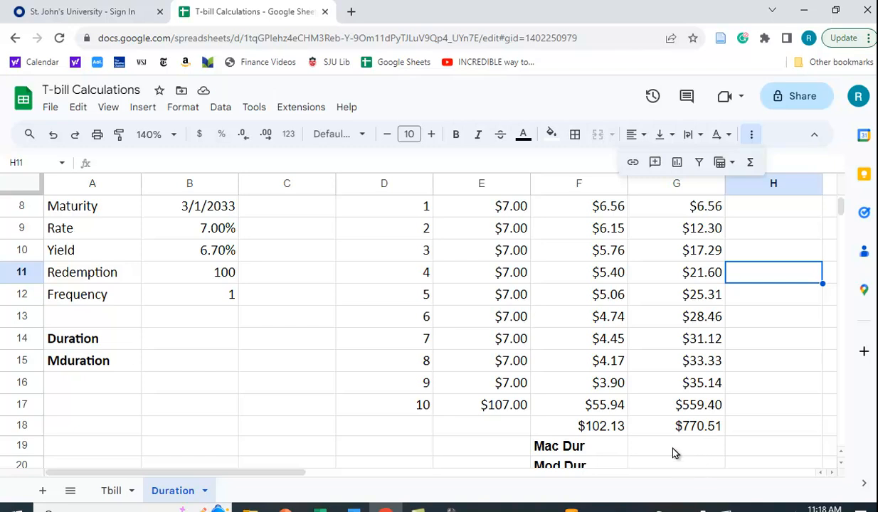
# - Calculate the Macaulay duration in G19, beside Mac Dur, by dividing the PV x t total by the PVCF total with =G18/F18
pyautogui.scroll(1, 555, 370)
pyautogui.scroll(2, 555, 372)
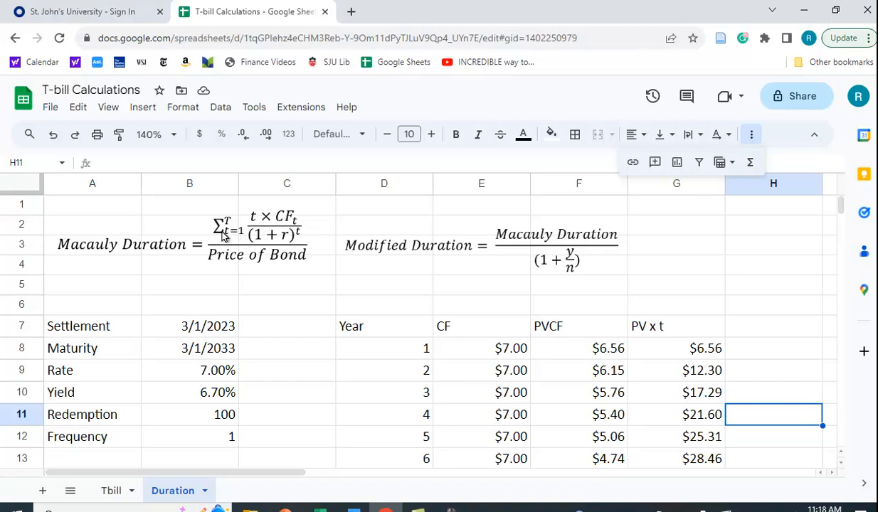
pyautogui.scroll(-3, 718, 374)
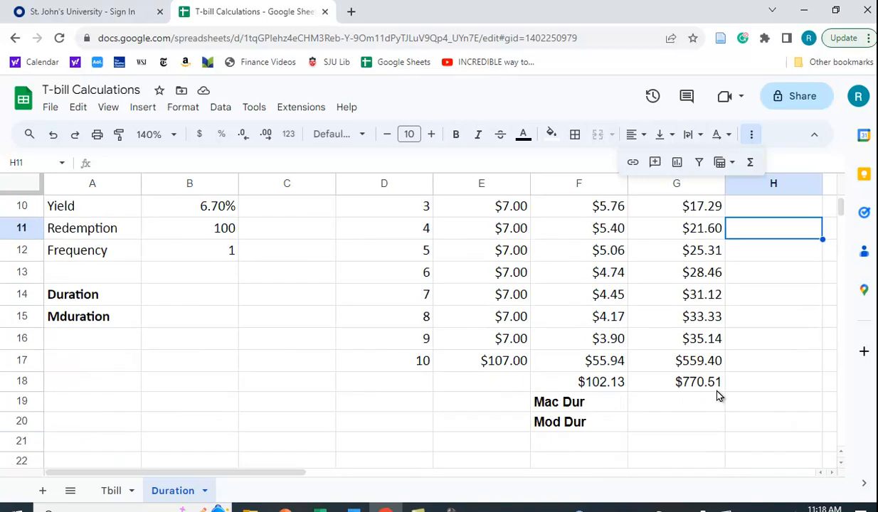
pyautogui.click(702, 385)
pyautogui.scroll(3, 562, 339)
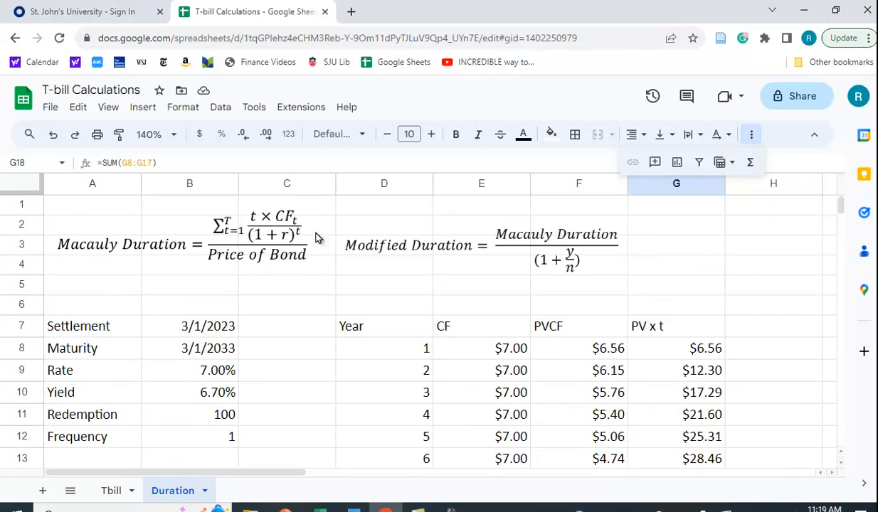
pyautogui.scroll(-3, 597, 321)
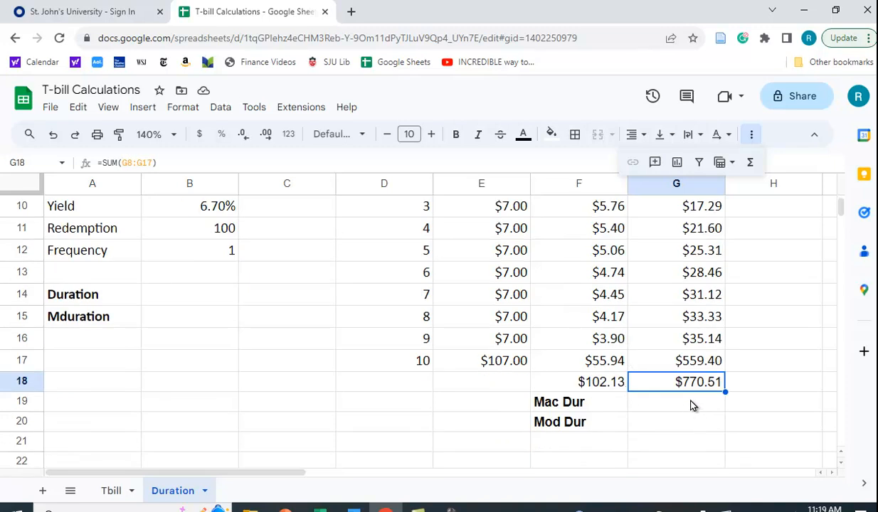
pyautogui.click(691, 405)
pyautogui.write('=')
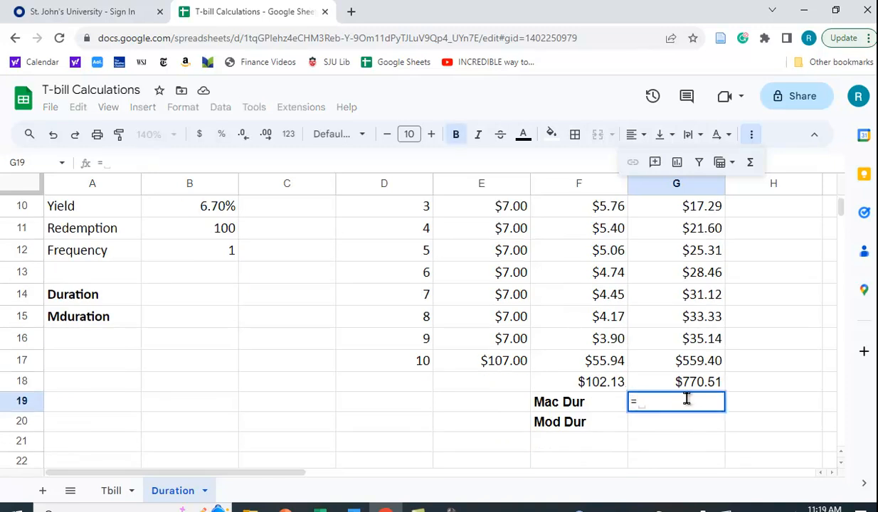
pyautogui.click(697, 384)
pyautogui.write('/')
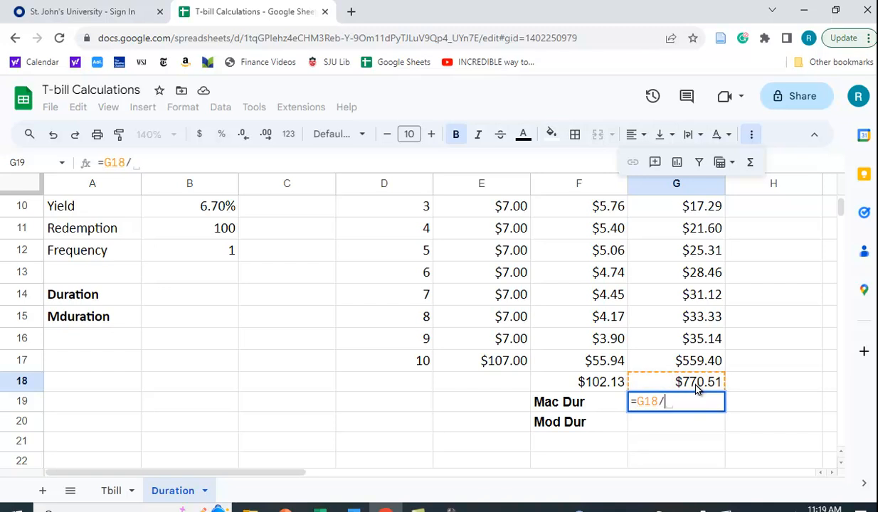
pyautogui.click(598, 389)
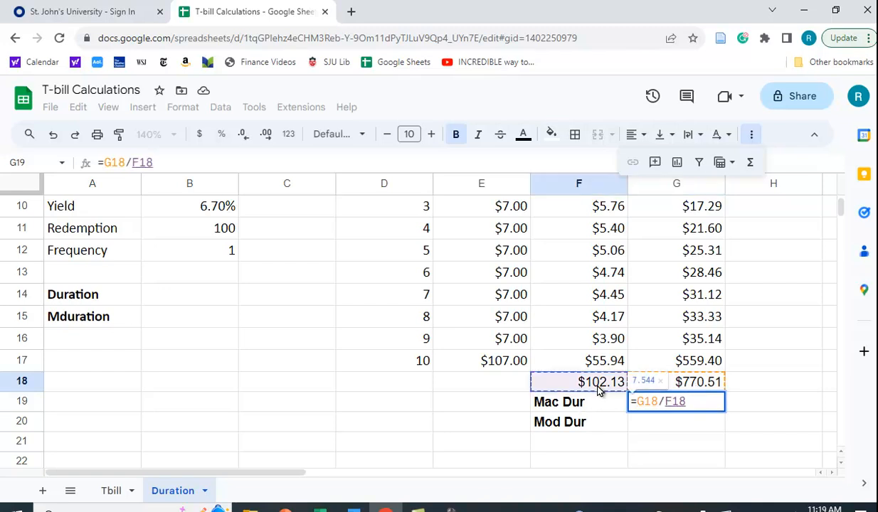
pyautogui.press('Return')
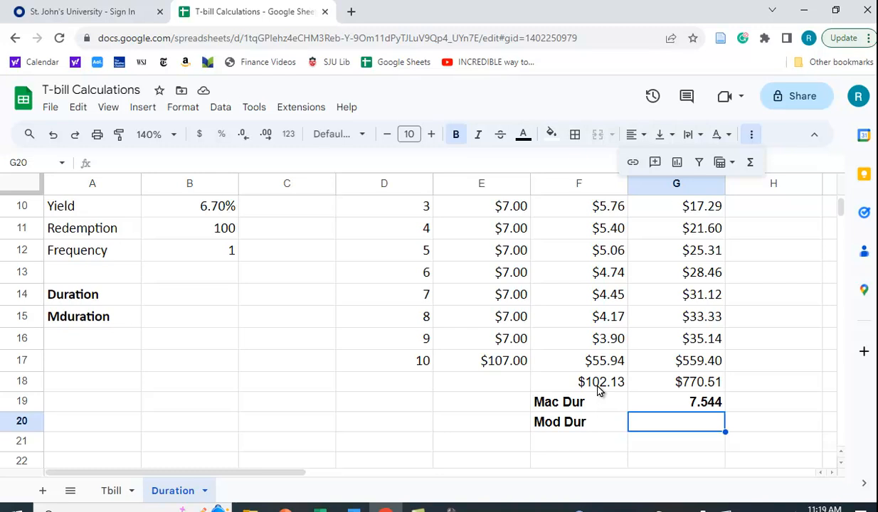
# - Calculate the modified duration in G20, beside Mod Dur, by dividing the Macaulay duration by one plus the yield with =G19/(1+B10)
pyautogui.write('=')
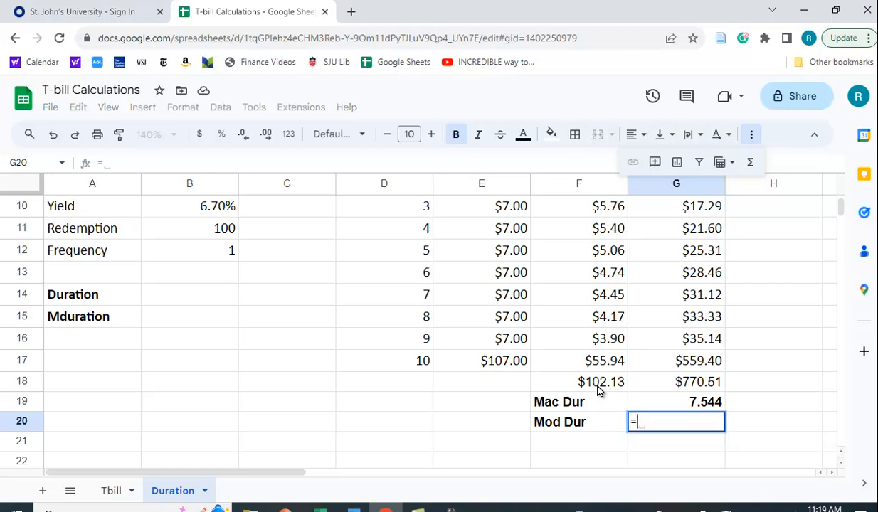
pyautogui.click(707, 403)
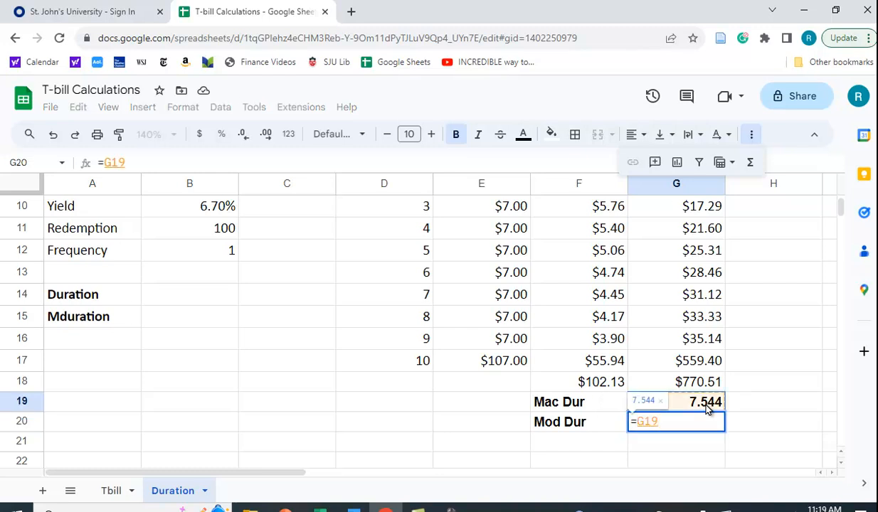
pyautogui.write('/')
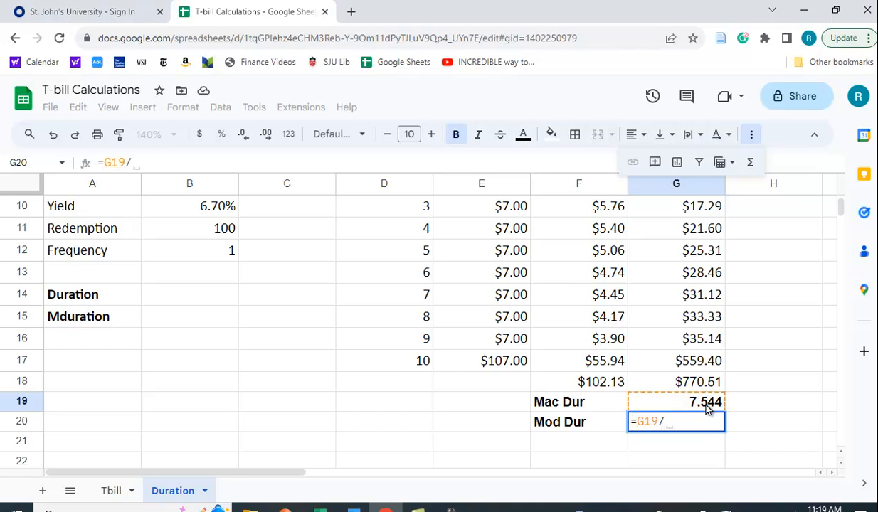
pyautogui.write('(1+')
pyautogui.scroll(1, 462, 339)
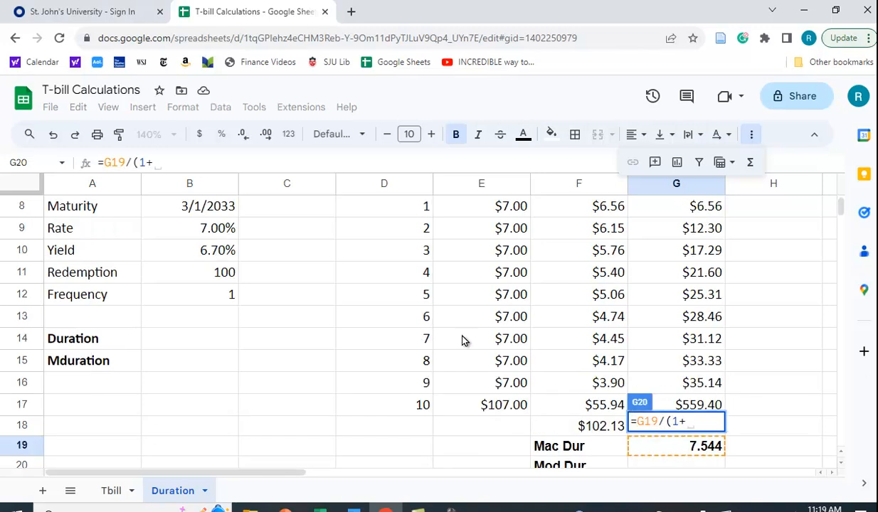
pyautogui.click(222, 255)
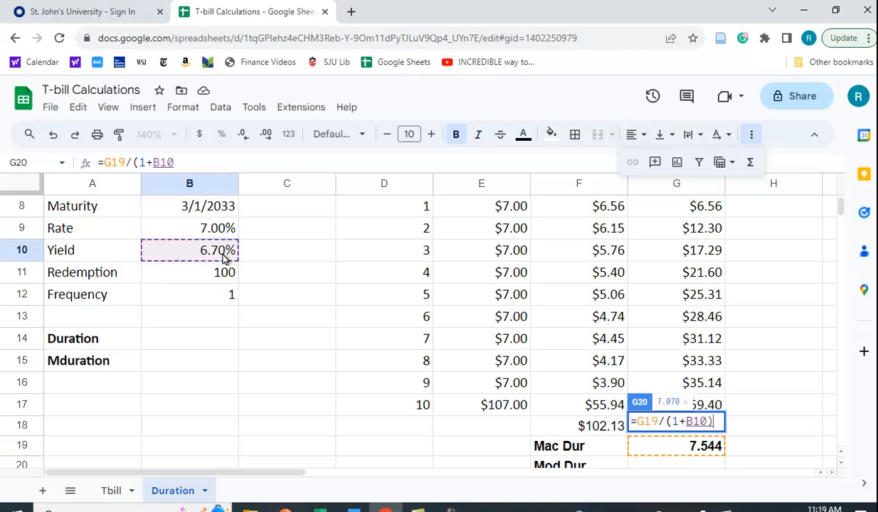
pyautogui.write(')')
pyautogui.press('Return')
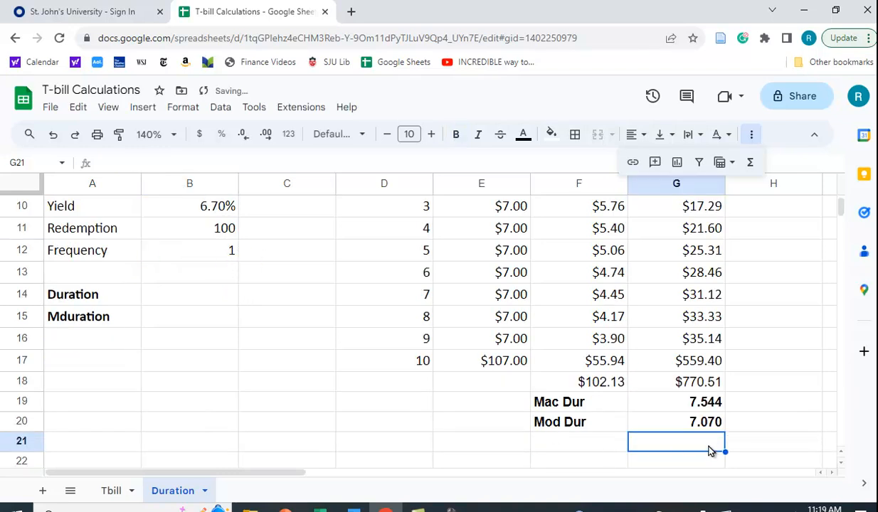
# - Calculate the duration in B14 from the settlement, maturity, rate, yield and frequency cells with the built-in function =duration(B7,B8,B9,B10,B12)
pyautogui.scroll(3, 758, 444)
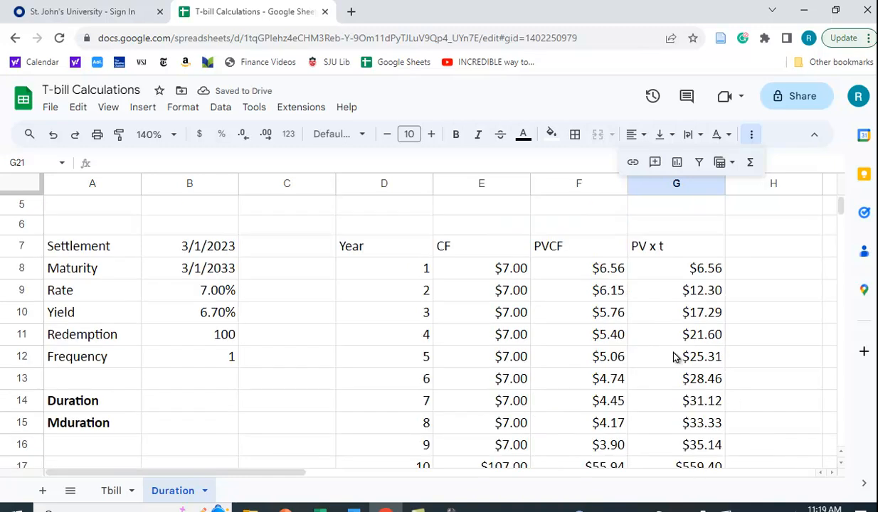
pyautogui.scroll(-3, 720, 299)
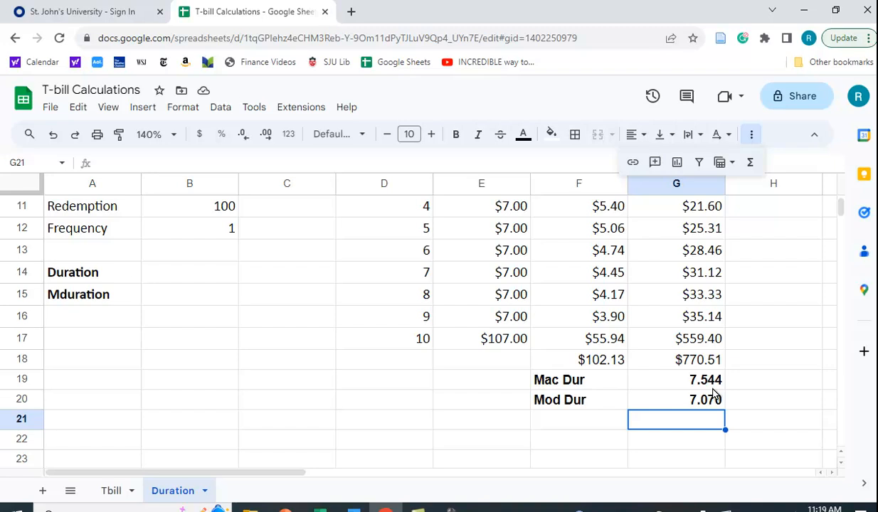
pyautogui.click(190, 281)
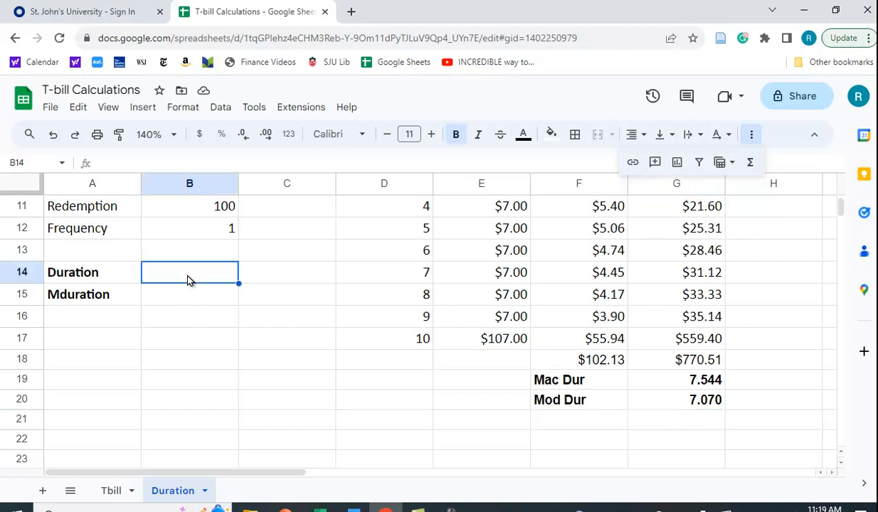
pyautogui.write('=d')
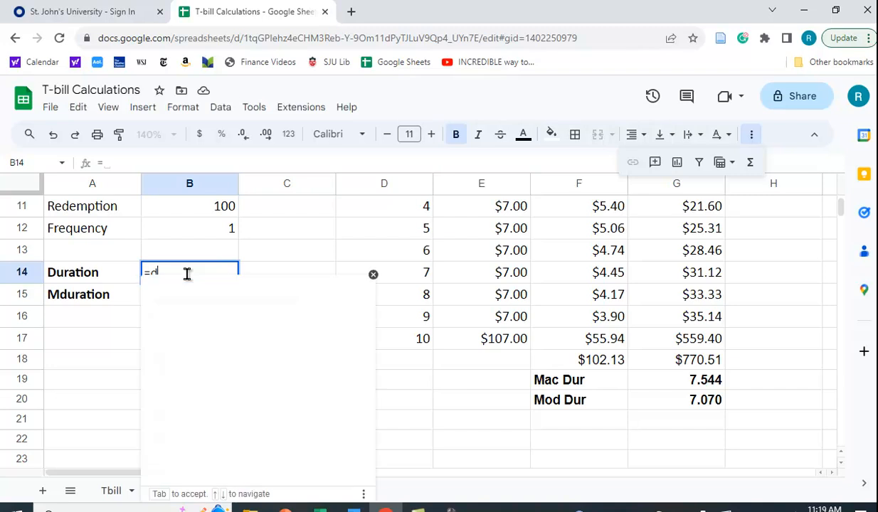
pyautogui.write('uration ')
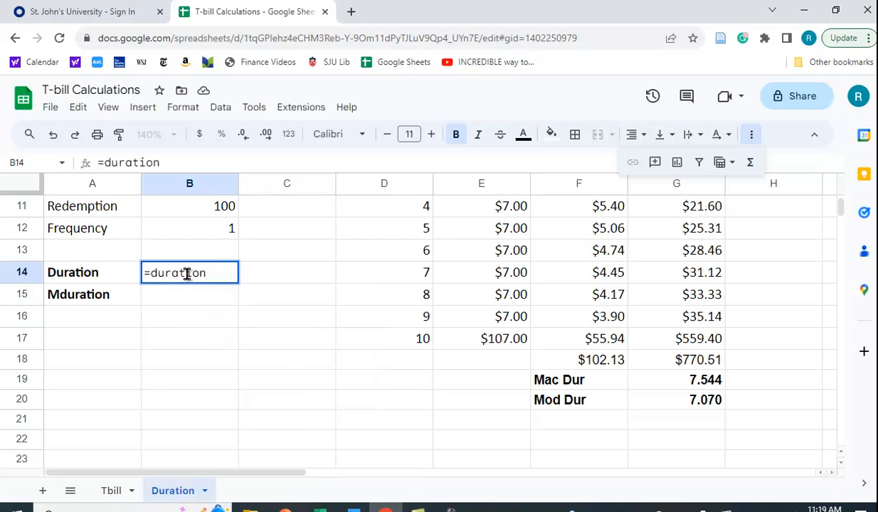
pyautogui.write('(')
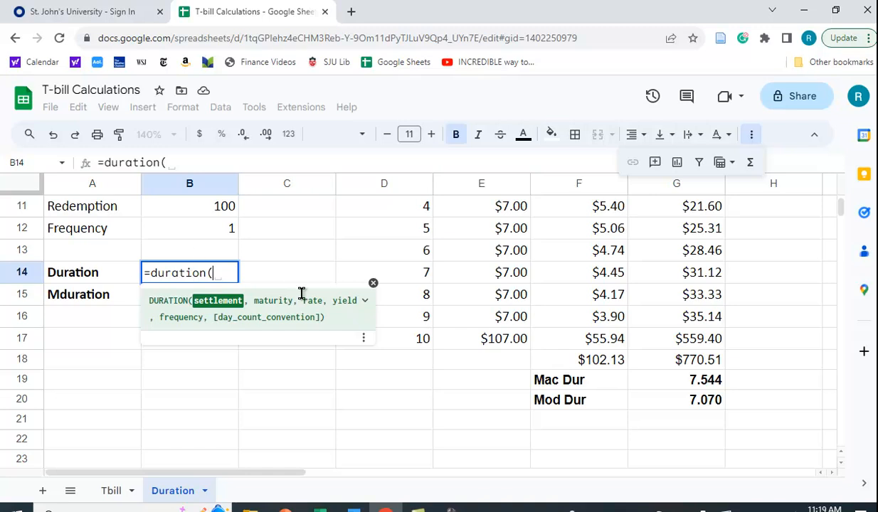
pyautogui.click(373, 284)
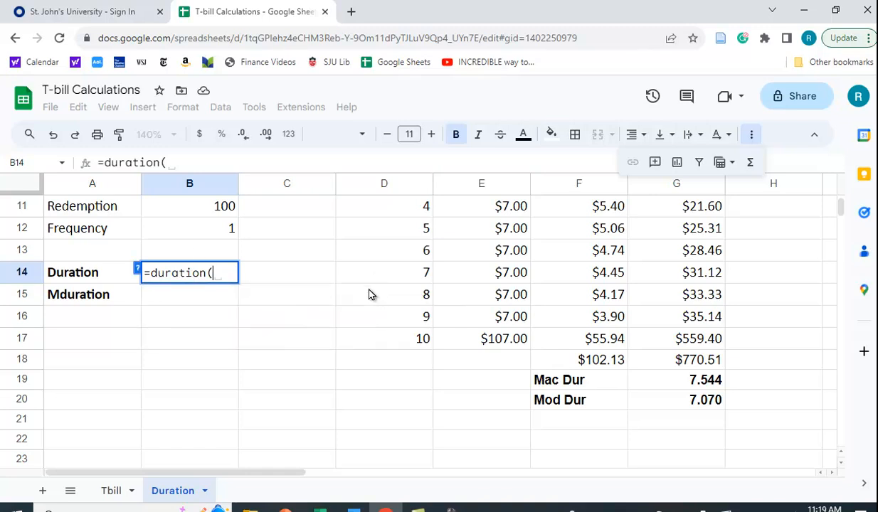
pyautogui.click(138, 273)
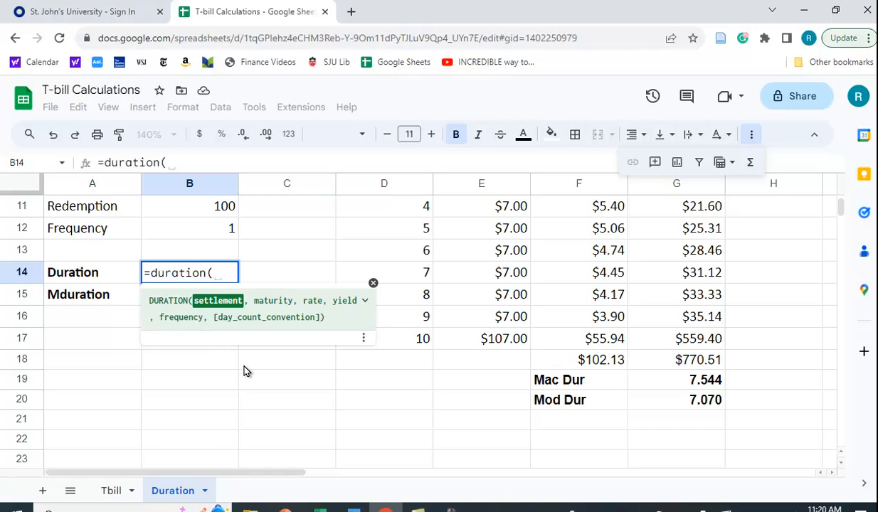
pyautogui.scroll(2, 235, 353)
pyautogui.scroll(2, 249, 379)
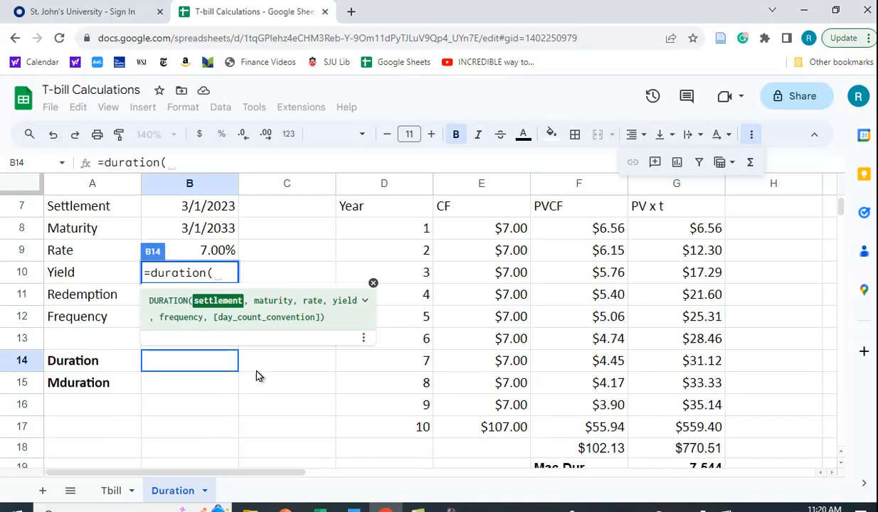
pyautogui.click(208, 211)
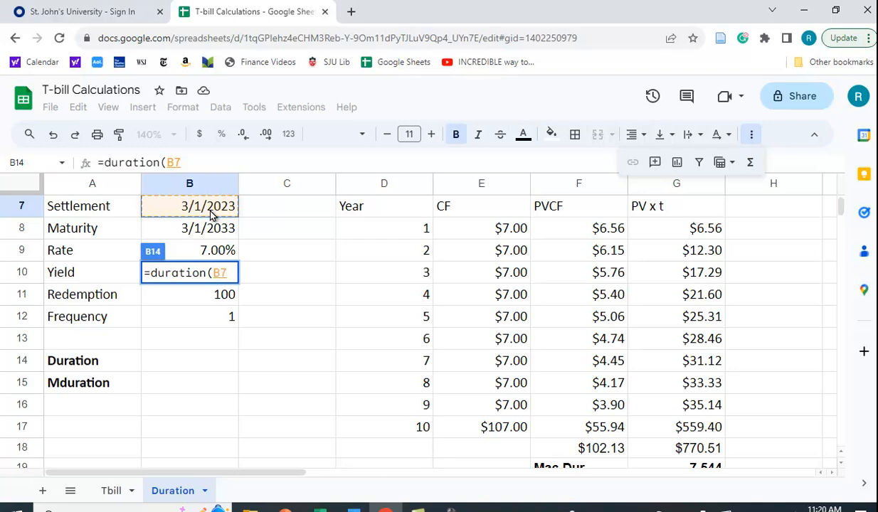
pyautogui.write(',')
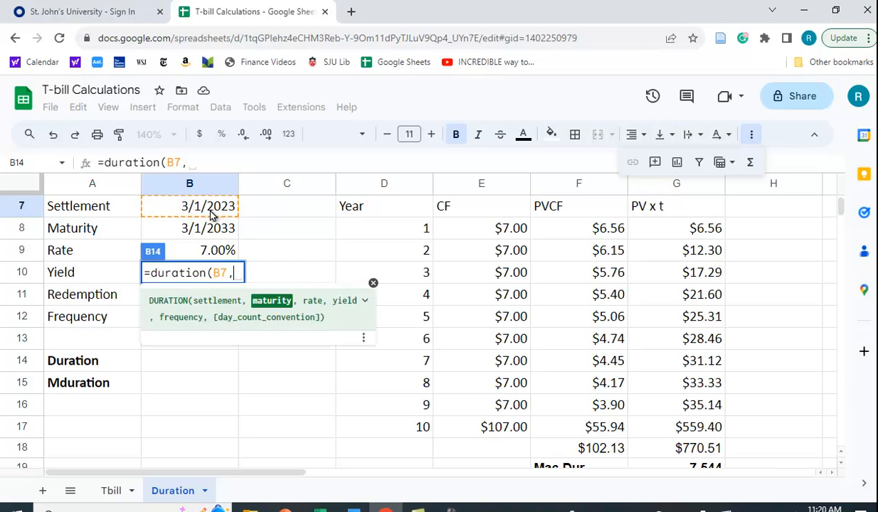
pyautogui.click(222, 235)
pyautogui.write(',')
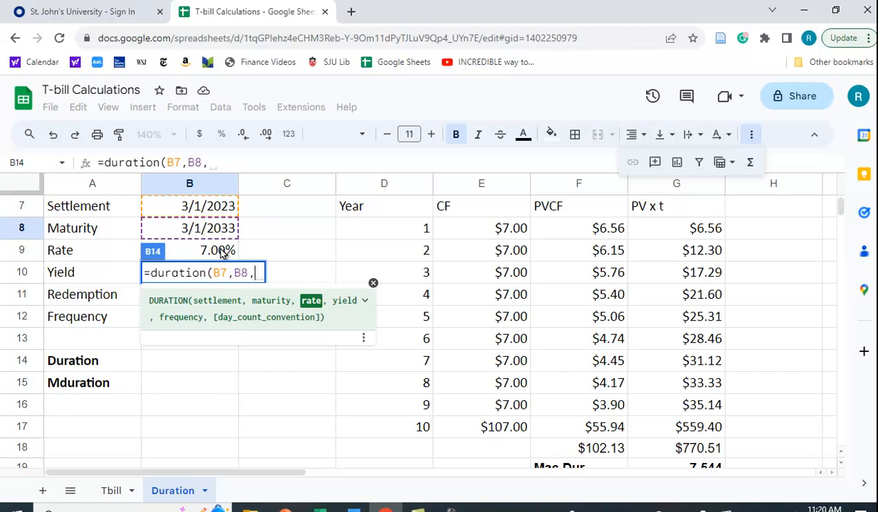
pyautogui.click(218, 253)
pyautogui.write(',')
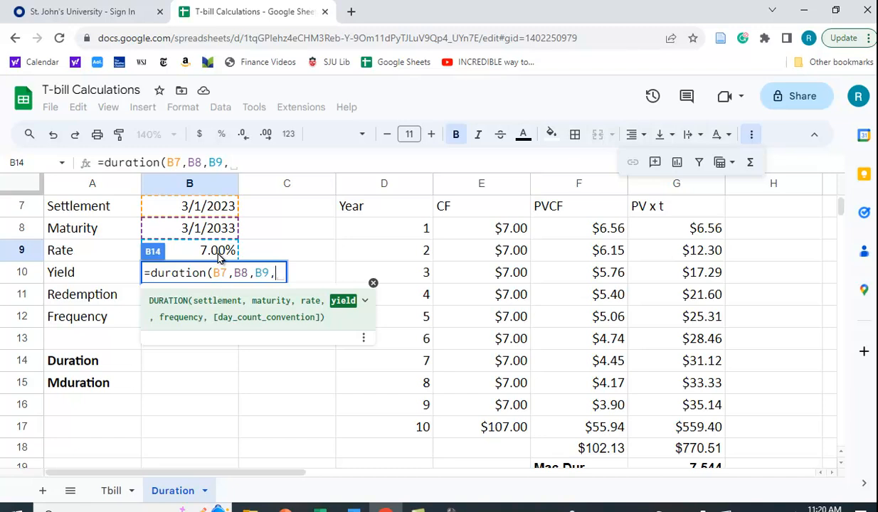
pyautogui.write('b10,')
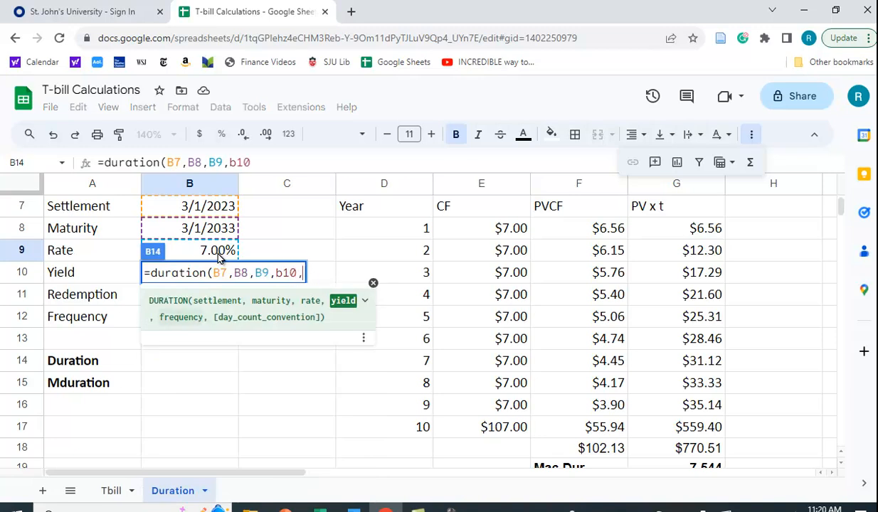
pyautogui.write('b12')
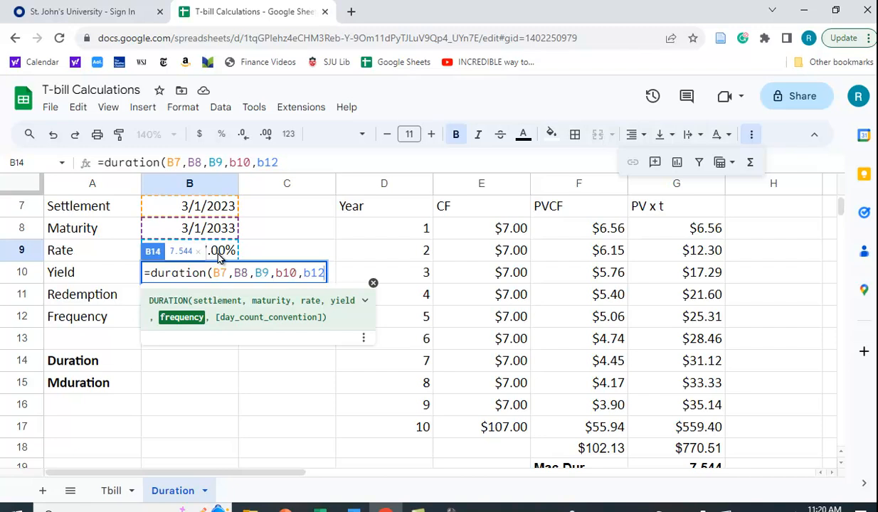
pyautogui.write(')')
pyautogui.press('Return')
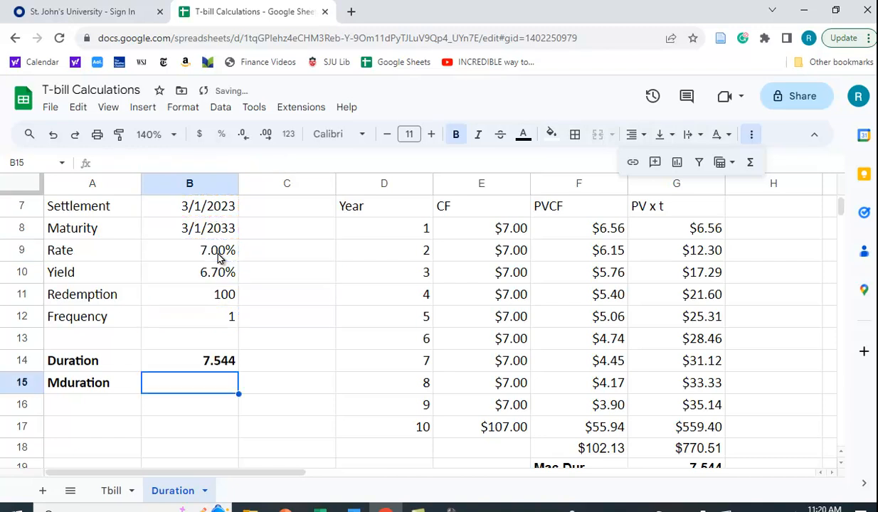
# - Calculate the modified duration in B15, beside Mduration, from the same bond inputs with the built-in function =mduration(B7,B8,B9,B10,B12)
pyautogui.scroll(-1, 475, 395)
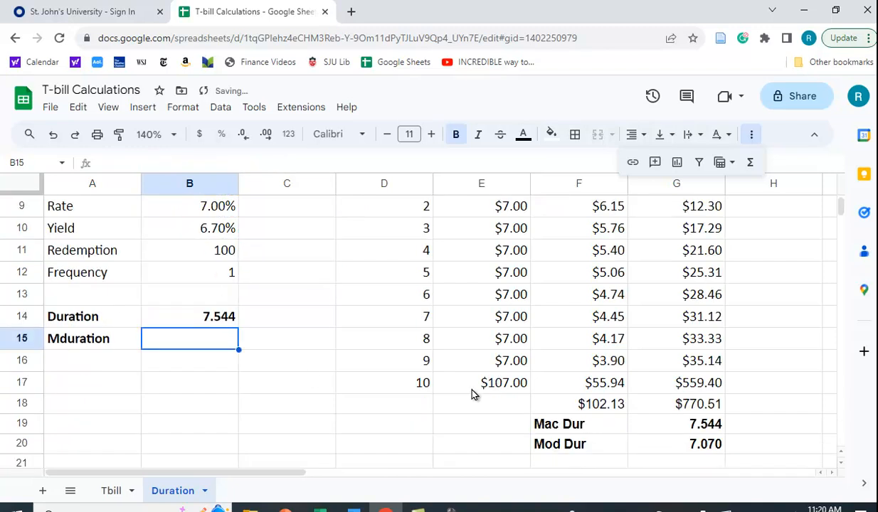
pyautogui.click(205, 344)
pyautogui.write('=')
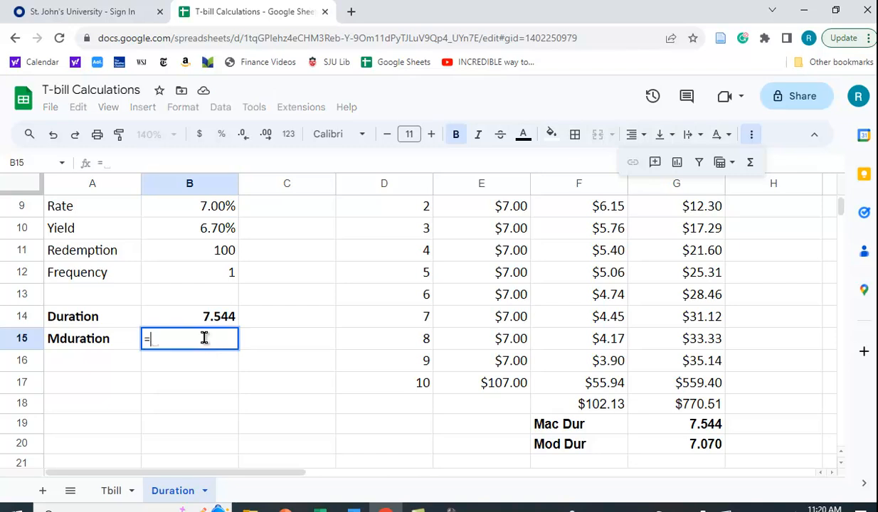
pyautogui.write('mduration(')
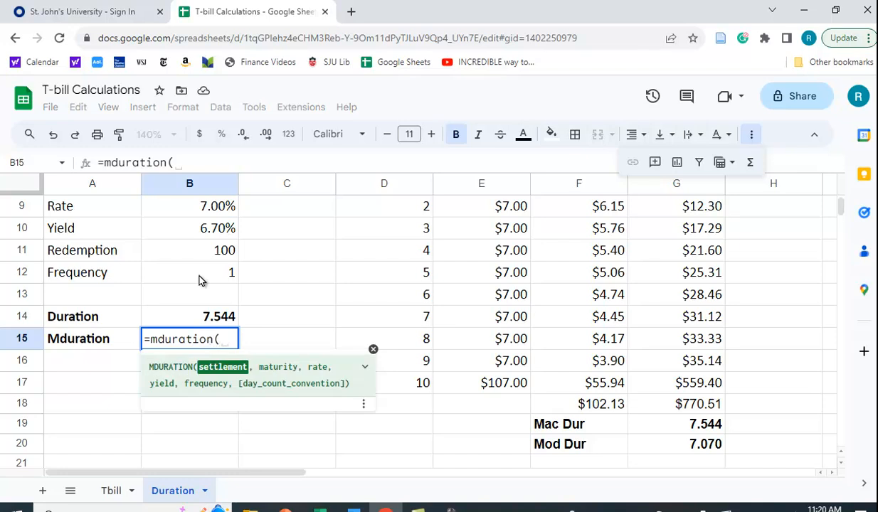
pyautogui.scroll(1, 202, 280)
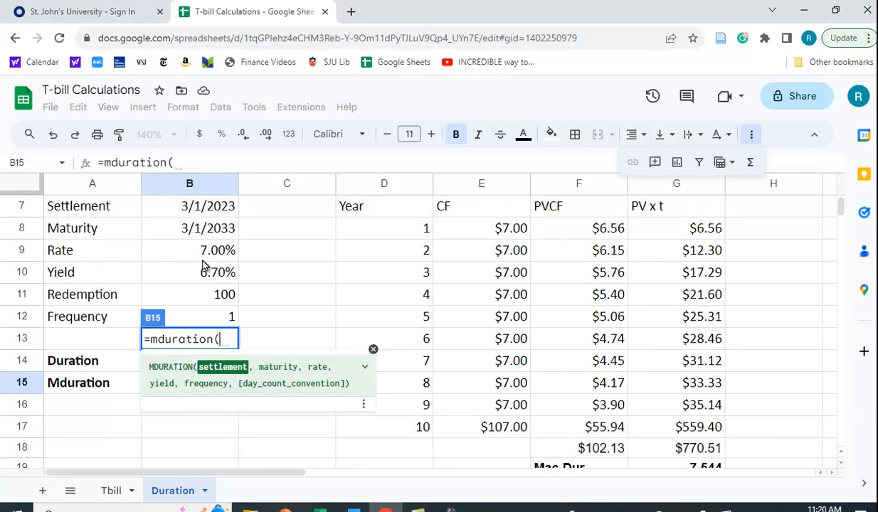
pyautogui.click(217, 205)
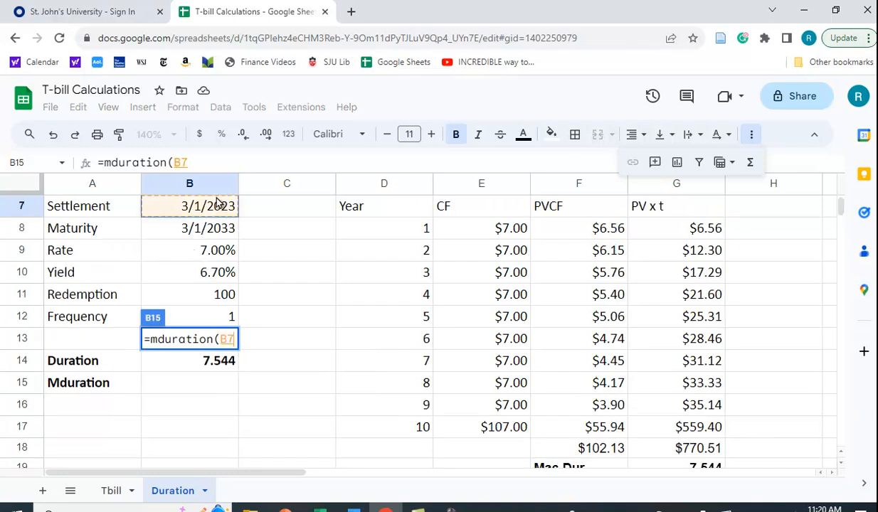
pyautogui.write(',')
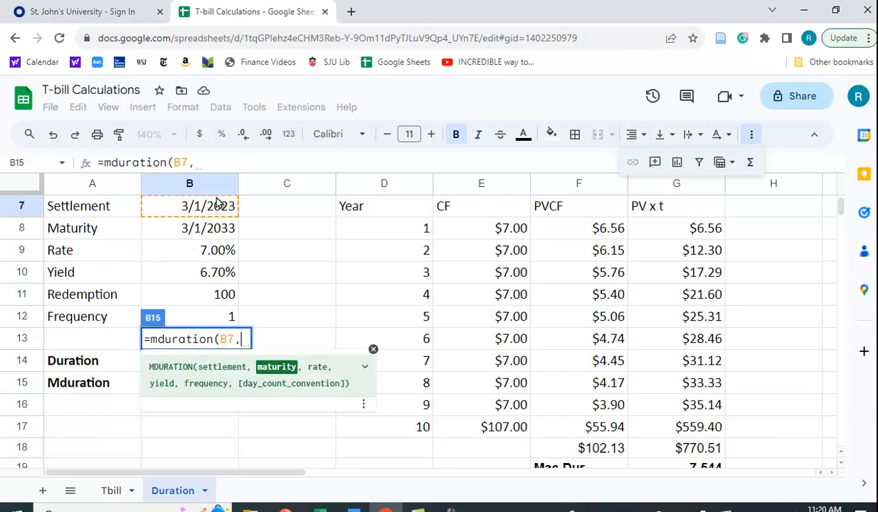
pyautogui.click(214, 231)
pyautogui.write(',')
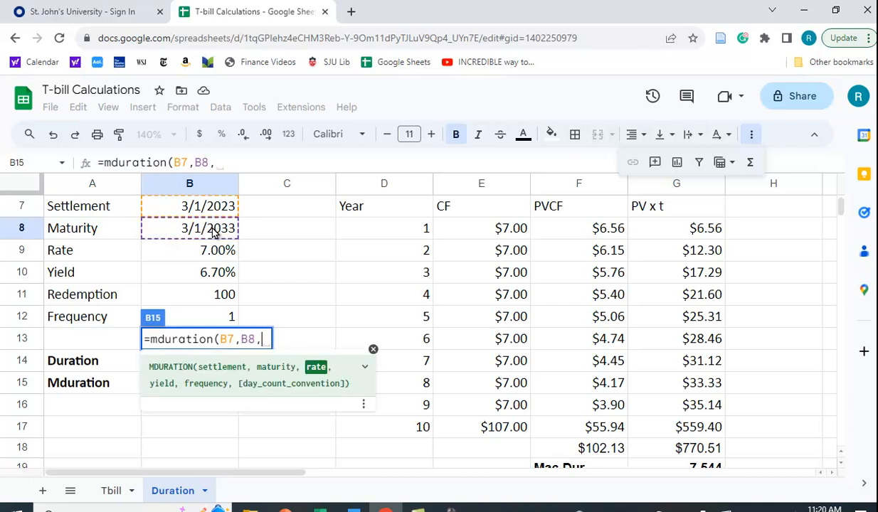
pyautogui.click(216, 249)
pyautogui.write(',')
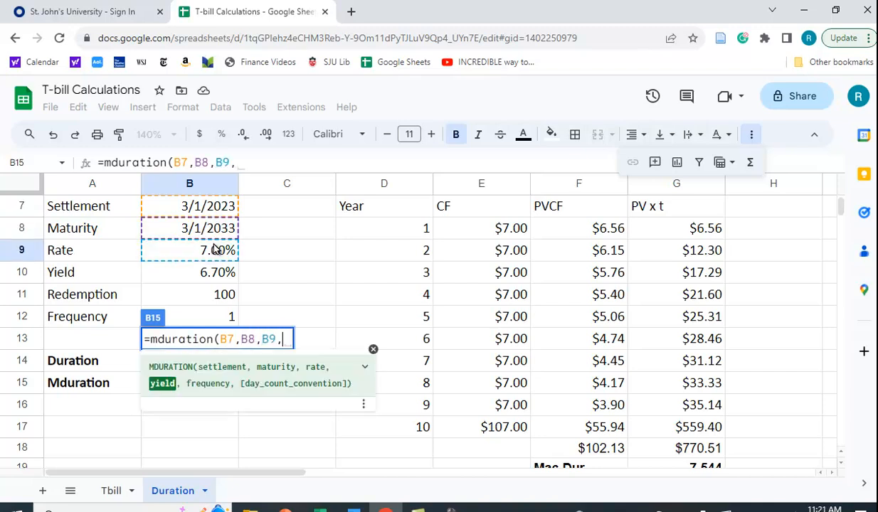
pyautogui.click(217, 273)
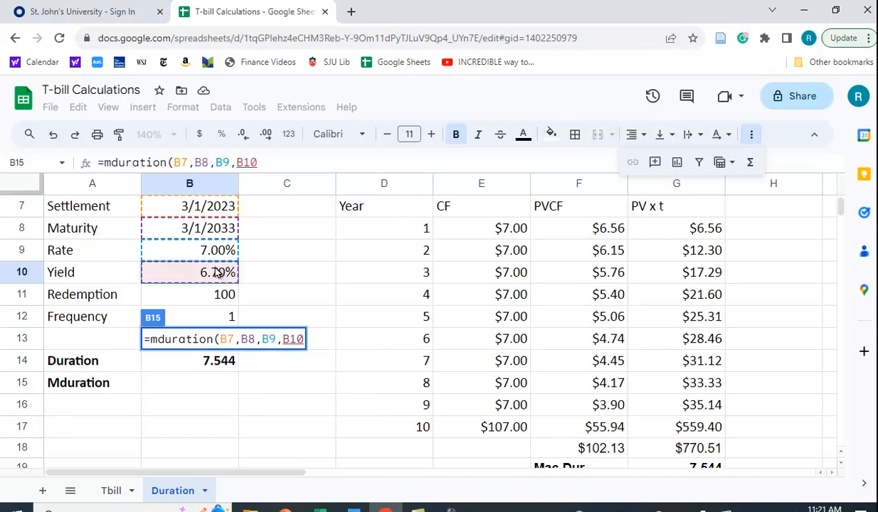
pyautogui.write(',')
pyautogui.scroll(1, 243, 295)
pyautogui.scroll(-2, 257, 286)
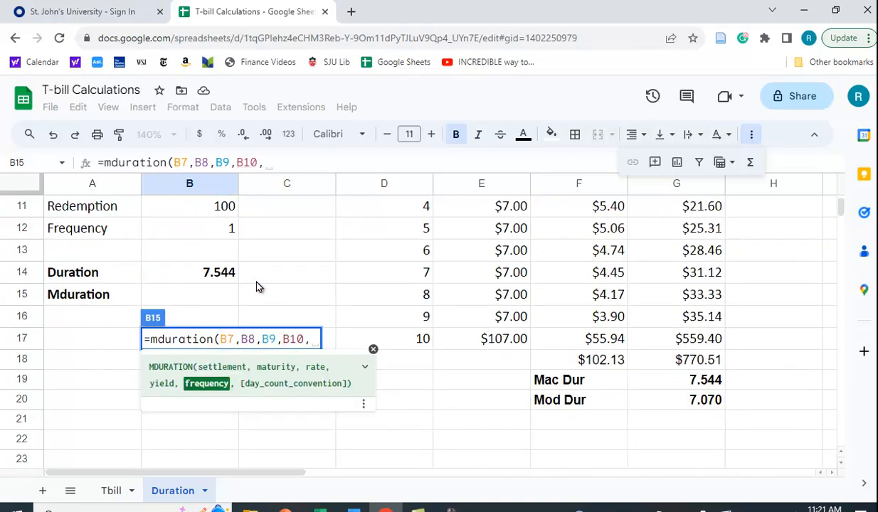
pyautogui.scroll(2, 259, 286)
pyautogui.click(219, 278)
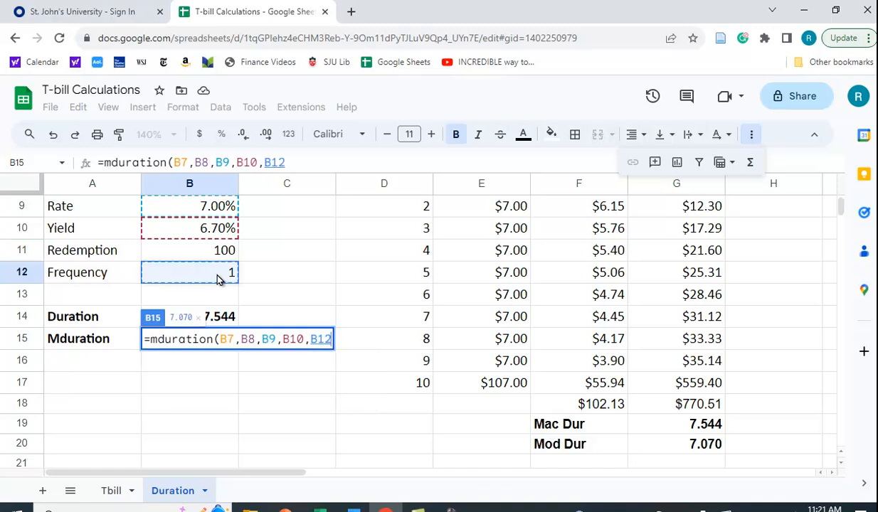
pyautogui.scroll(-2, 218, 279)
pyautogui.write(')')
pyautogui.press('Return')
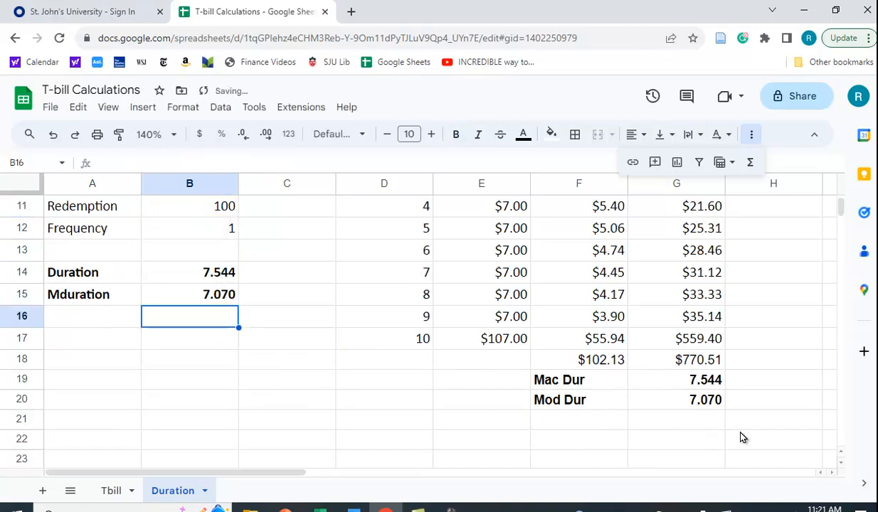
pyautogui.scroll(2, 311, 367)
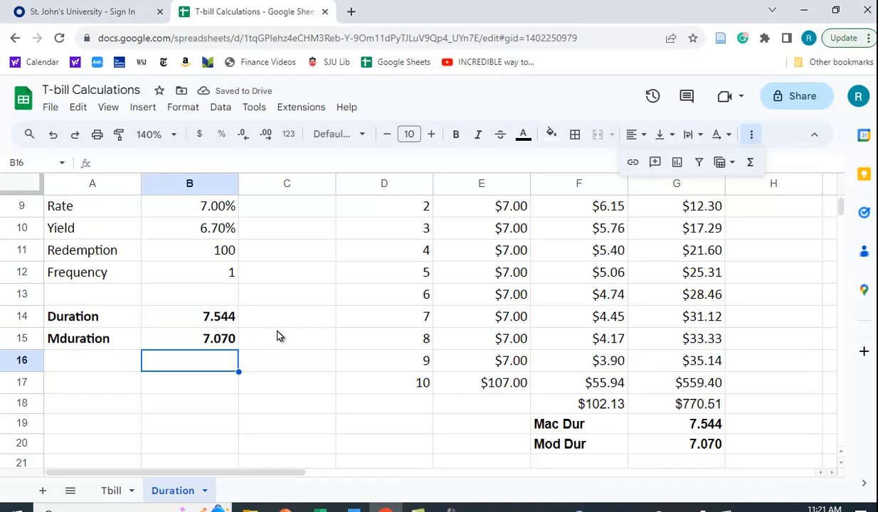